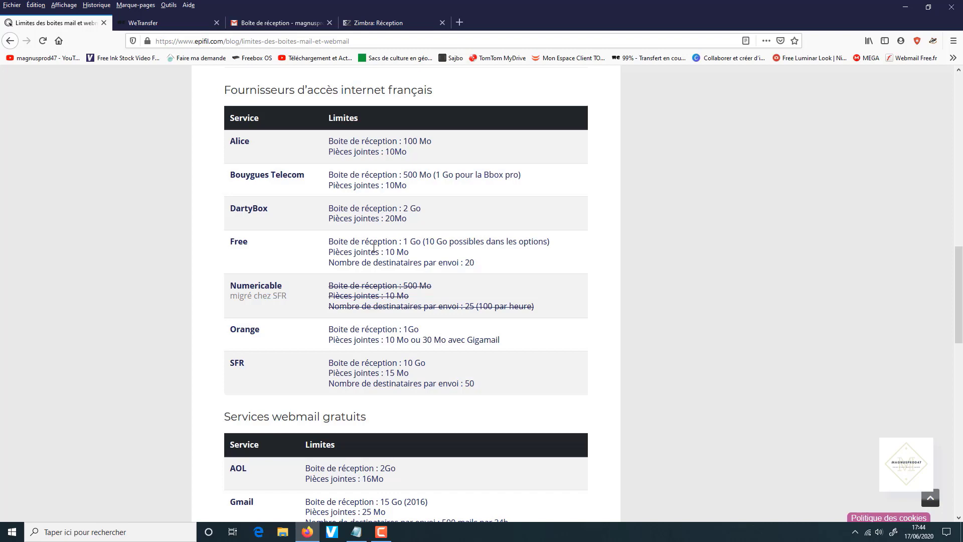
# Review the providers' mailbox and attachment limits, and accept the terms and cookies on the WeTransfer site
pyautogui.scroll(-4, 396, 274)
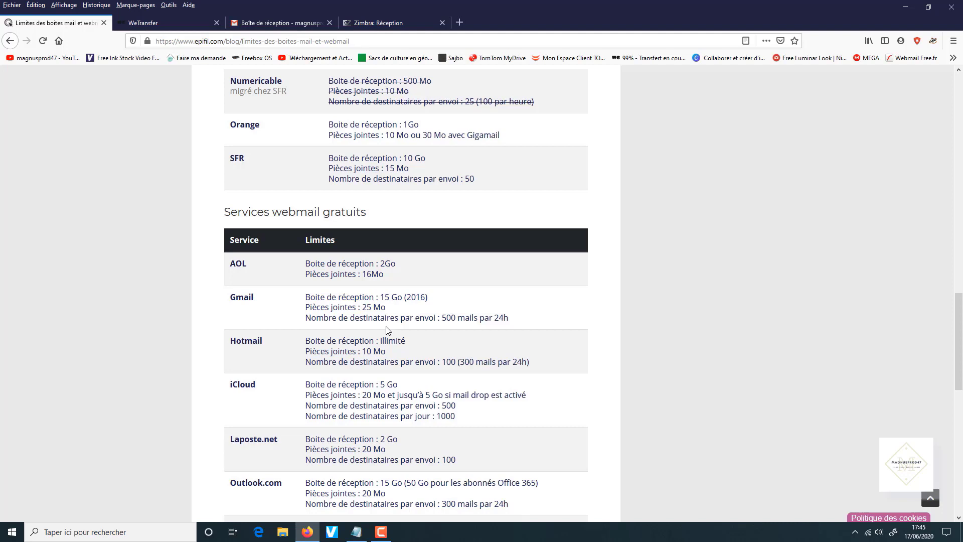
pyautogui.scroll(-6, 386, 329)
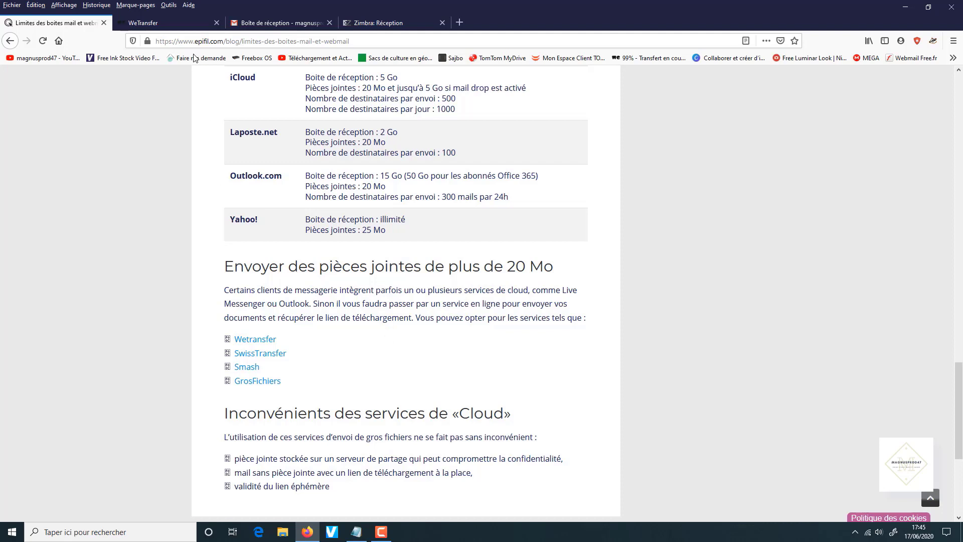
pyautogui.click(151, 23)
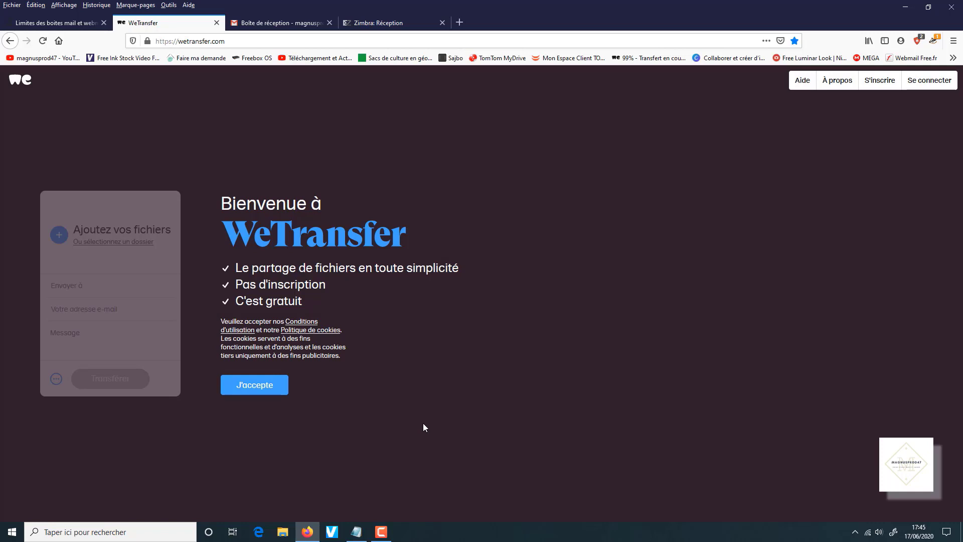
pyautogui.click(262, 386)
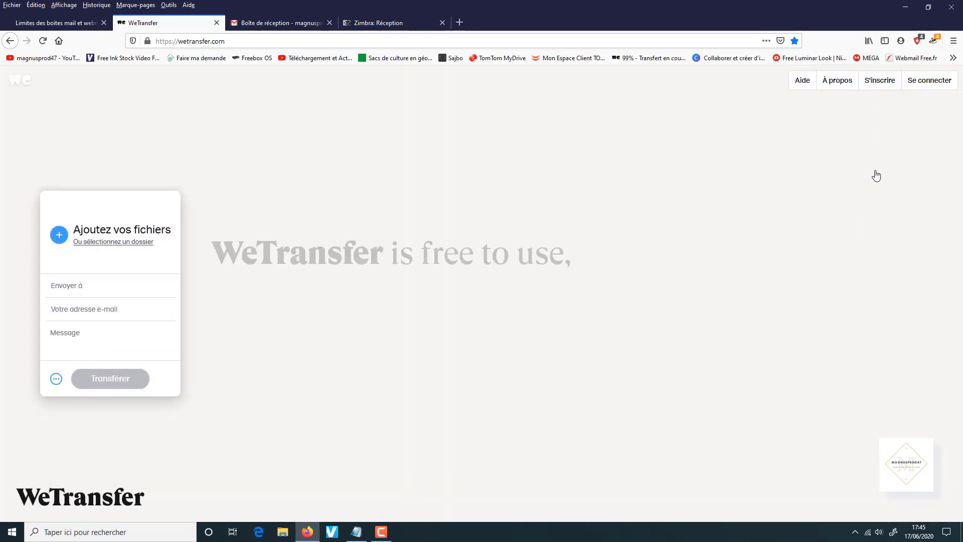
# Compare the free WeTransfer Account with WeTransfer Pro and open the registration form for the free account
pyautogui.click(880, 80)
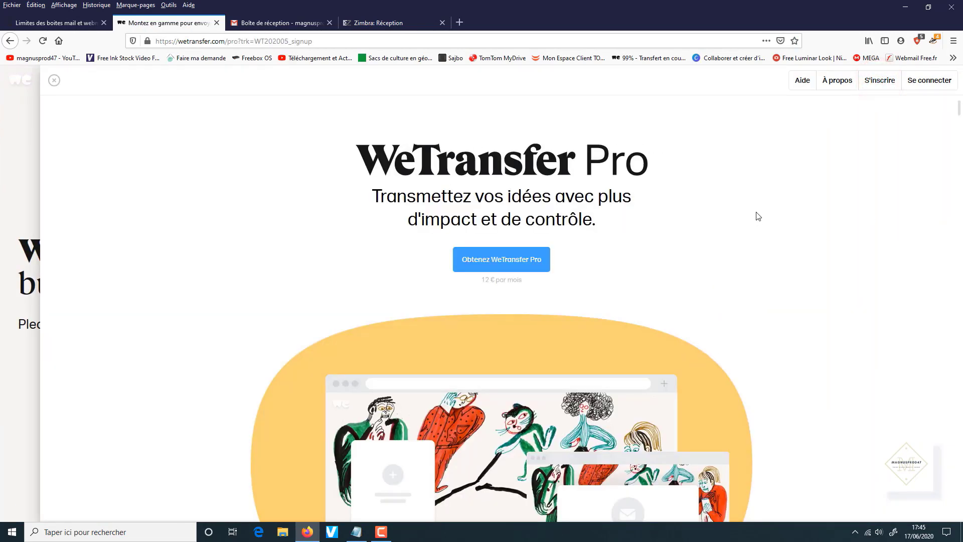
pyautogui.scroll(-15, 759, 217)
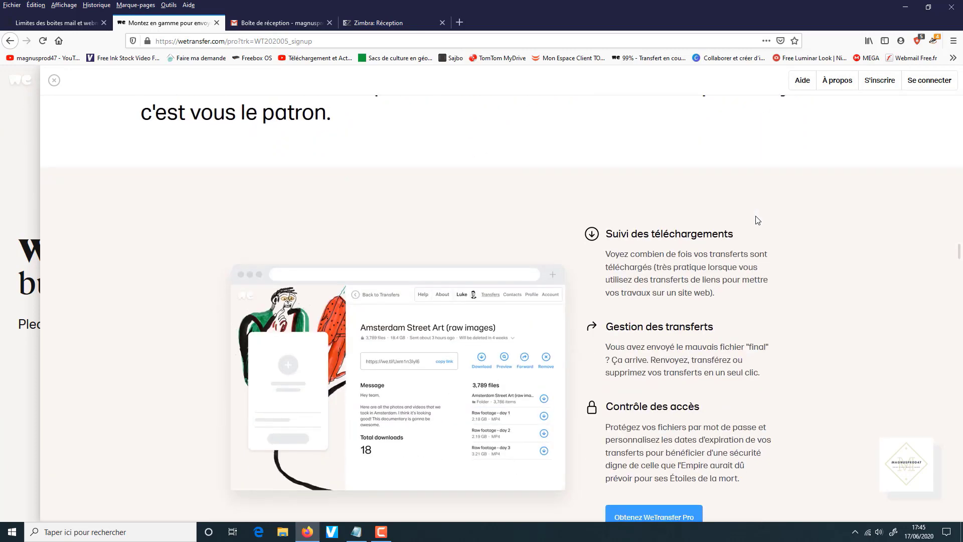
pyautogui.scroll(-10, 757, 219)
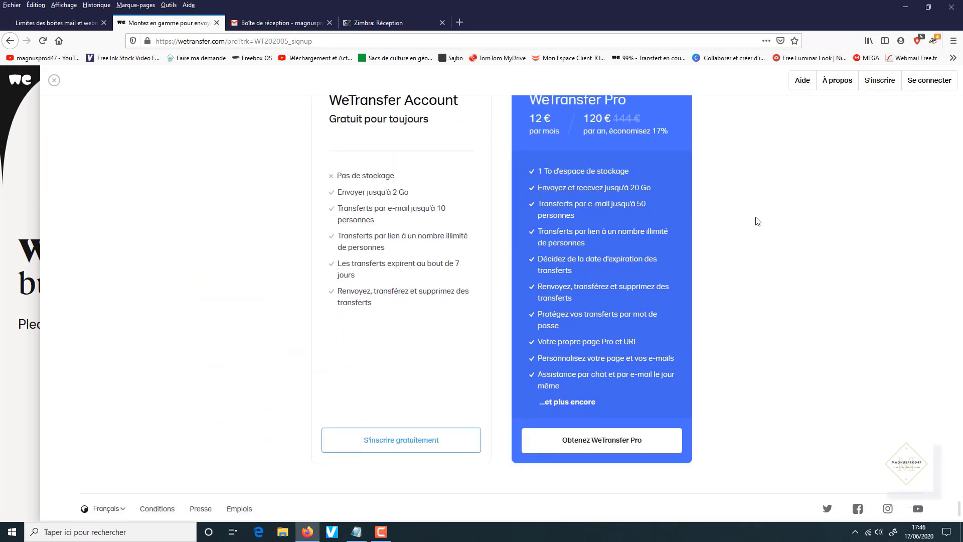
pyautogui.scroll(2, 439, 231)
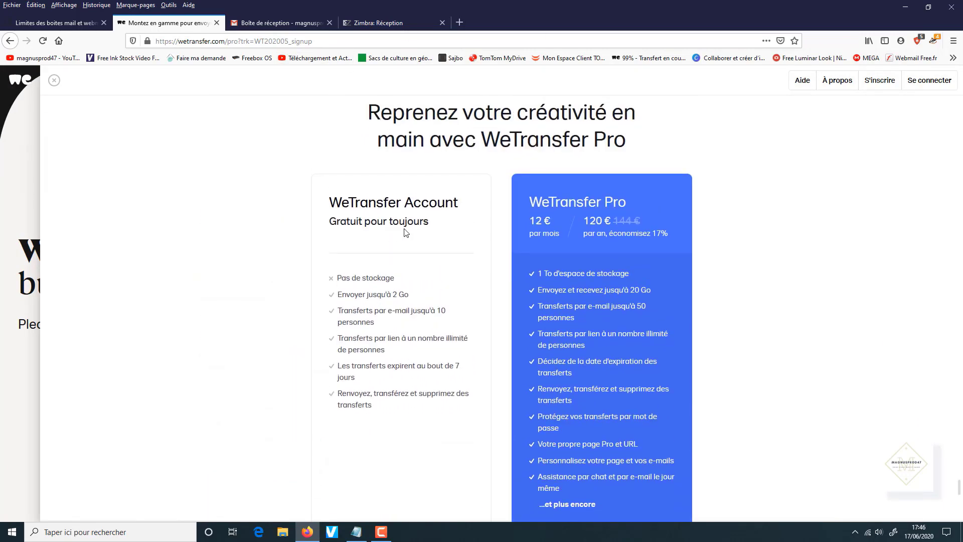
pyautogui.scroll(-2, 404, 231)
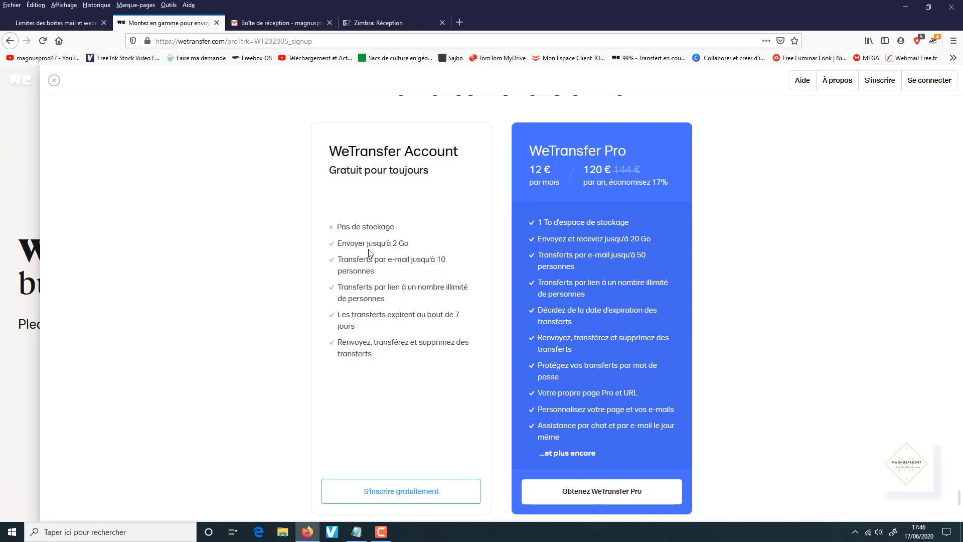
pyautogui.scroll(-1, 368, 251)
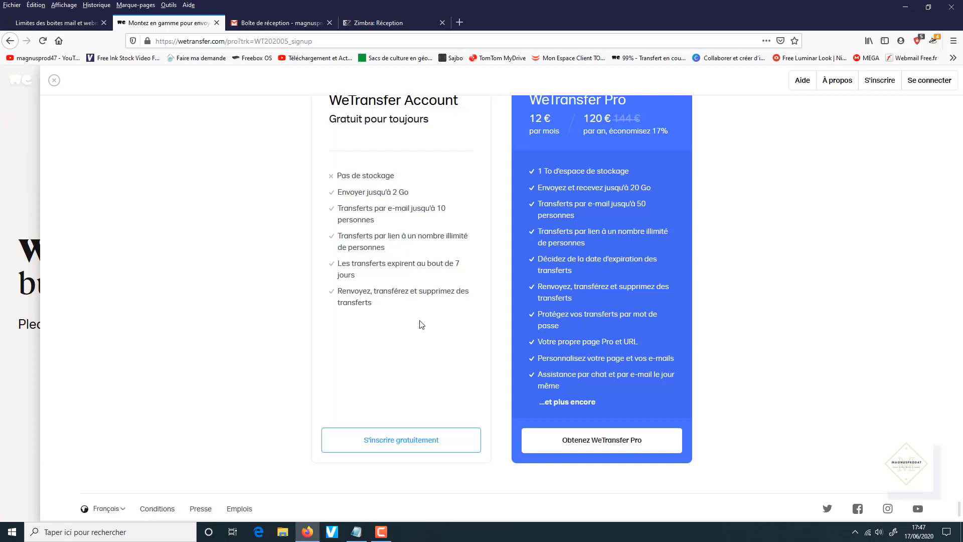
pyautogui.click(419, 440)
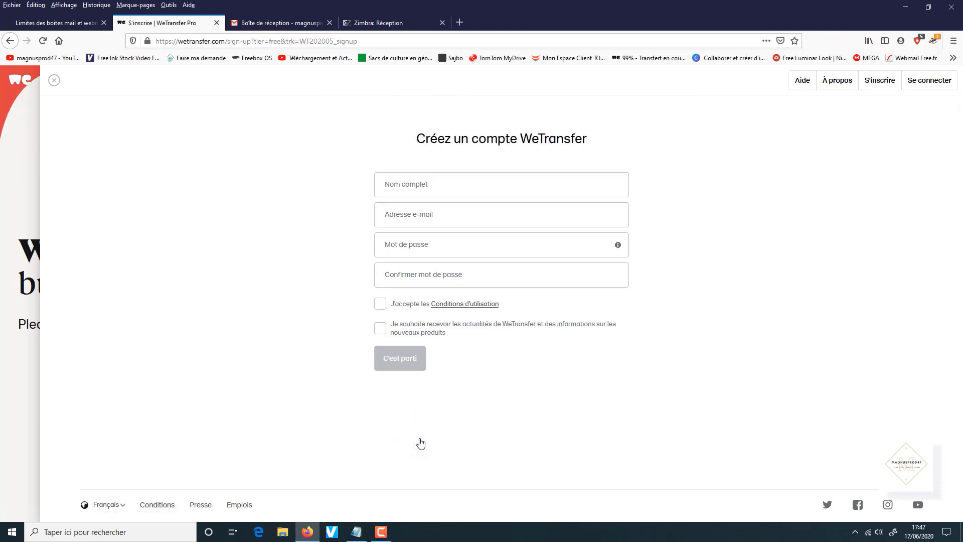
pyautogui.click(437, 188)
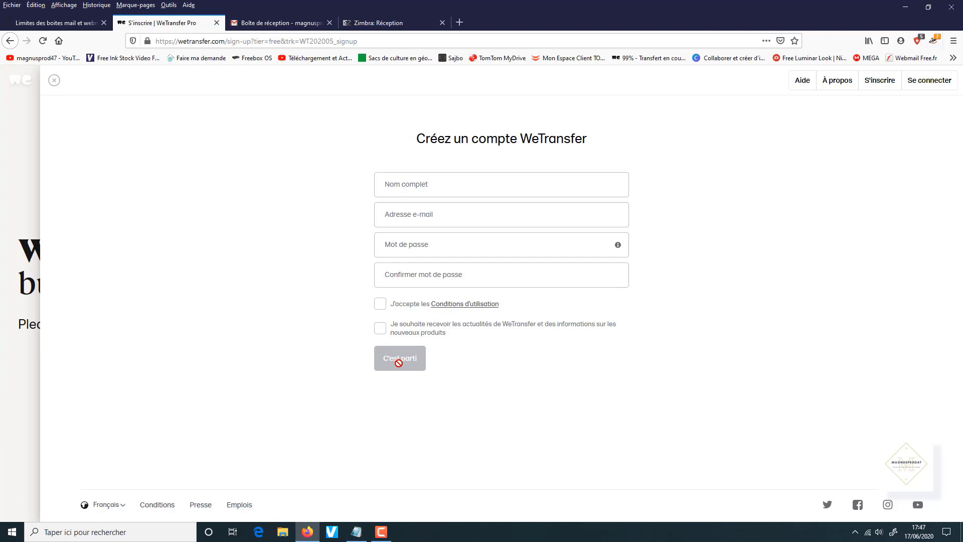
# Log in to WeTransfer by filling in the saved account e-mail address and password
pyautogui.click(929, 84)
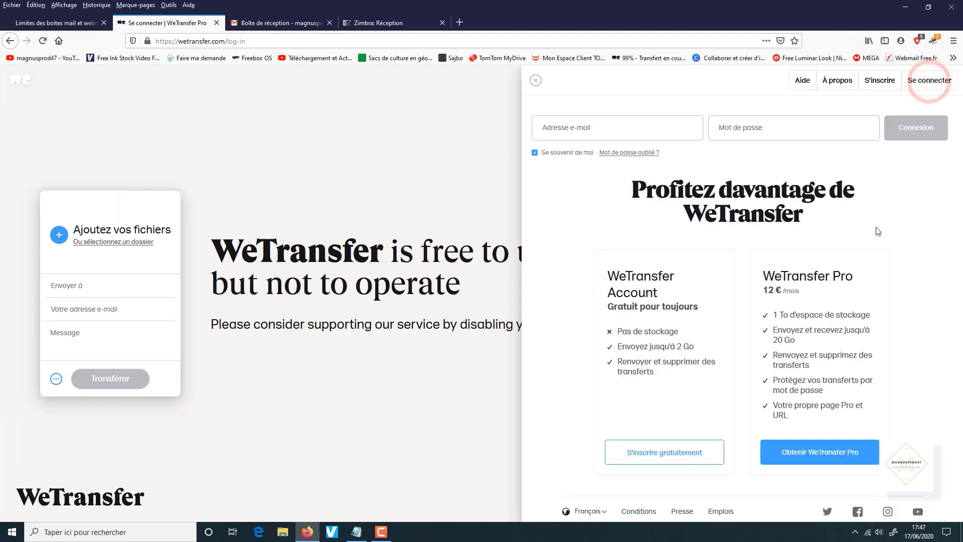
pyautogui.click(635, 125)
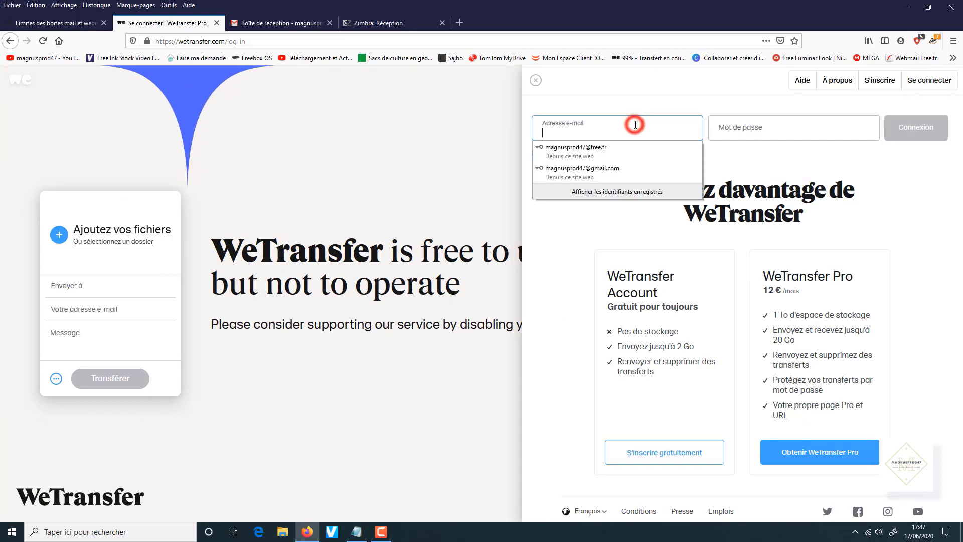
pyautogui.click(601, 148)
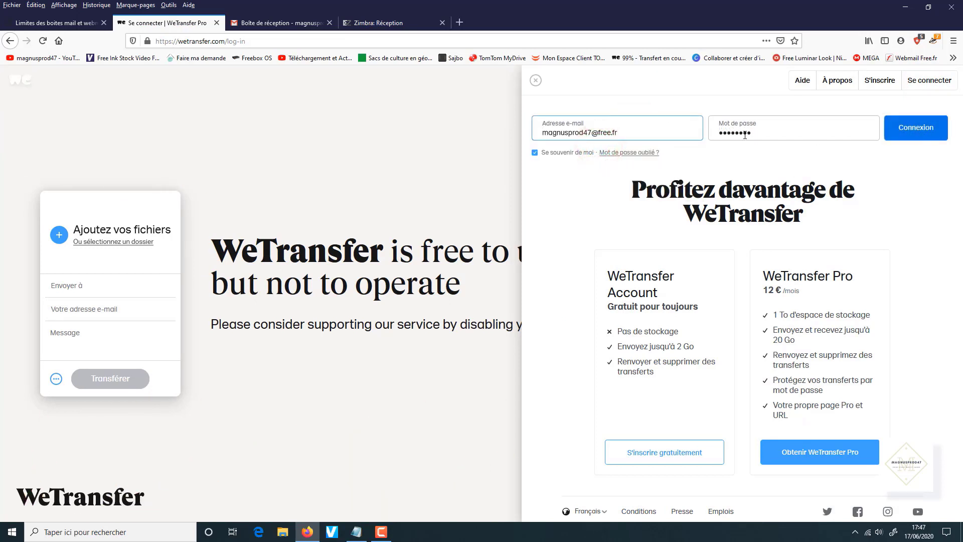
pyautogui.click(923, 128)
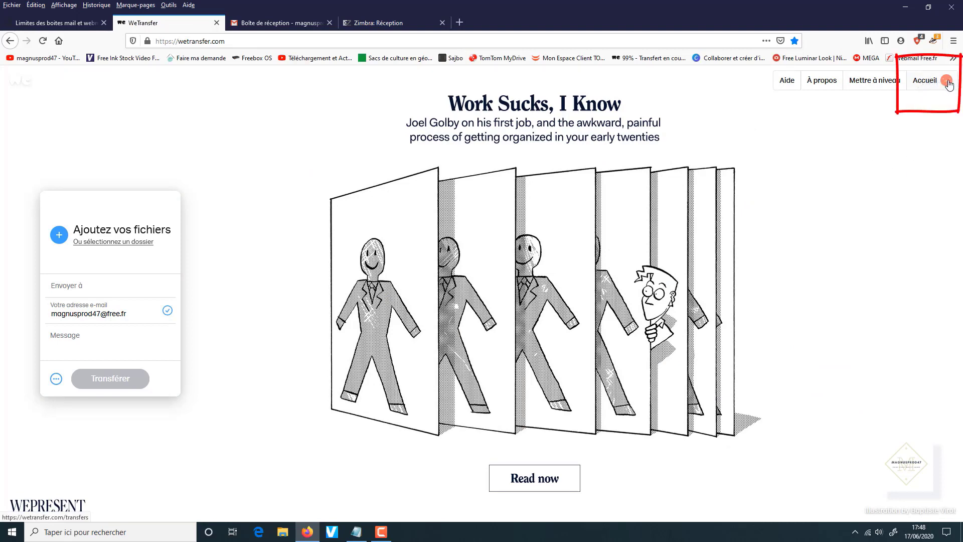
# Look at the account's contact list and open the form for adding a contact
pyautogui.click(934, 83)
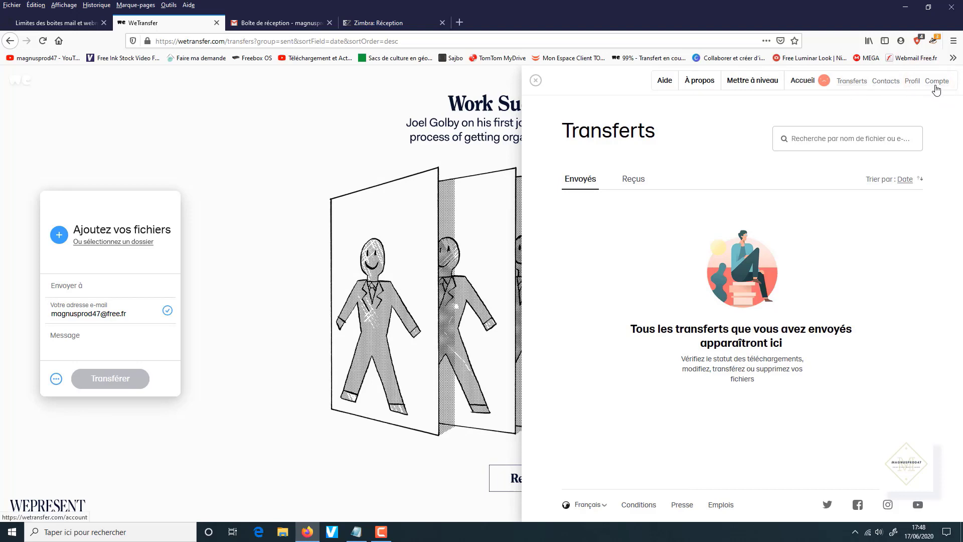
pyautogui.click(884, 83)
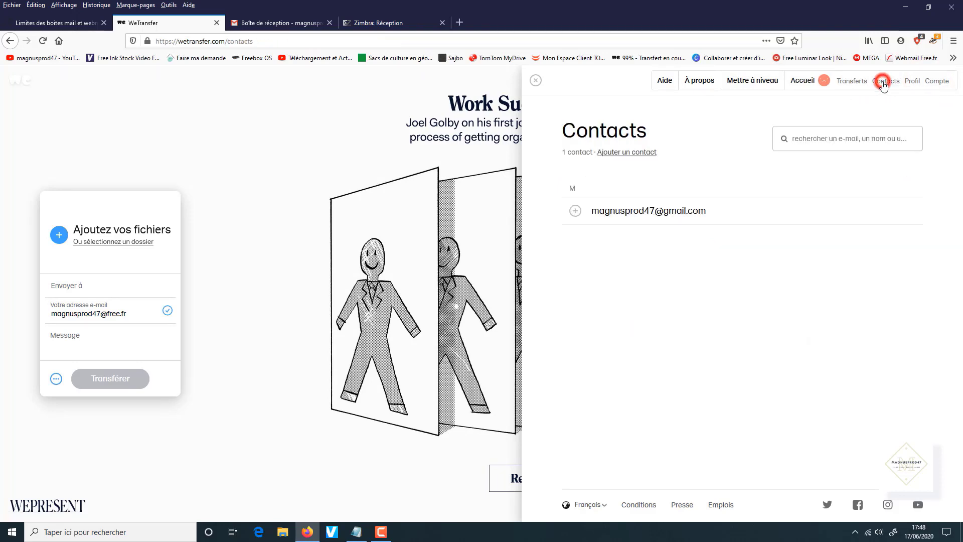
pyautogui.click(631, 156)
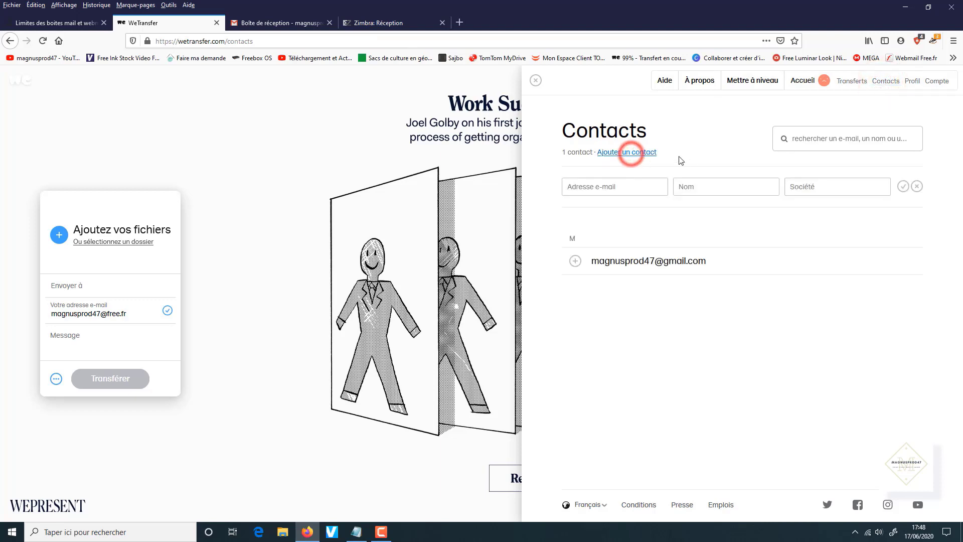
pyautogui.click(629, 186)
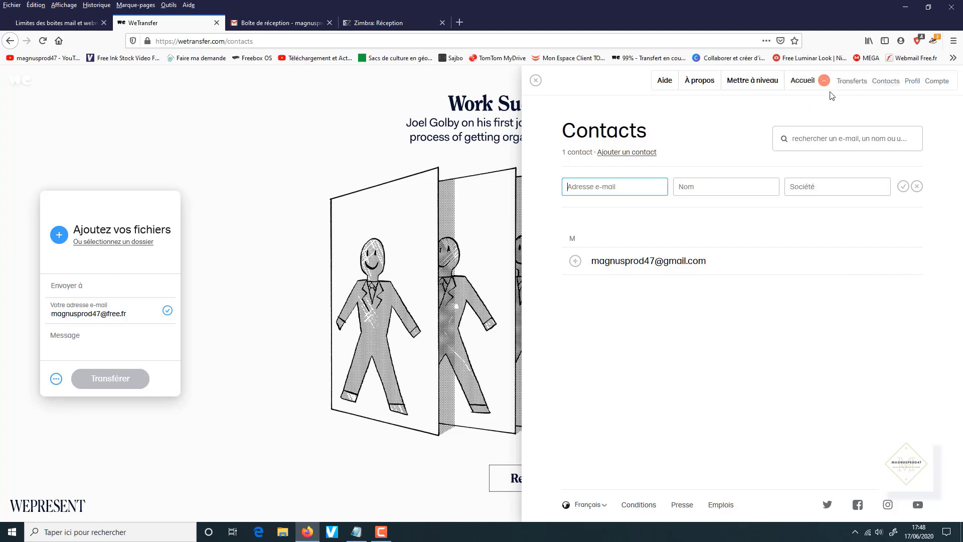
# View the account's received and sent transfers and return to the home page
pyautogui.click(853, 81)
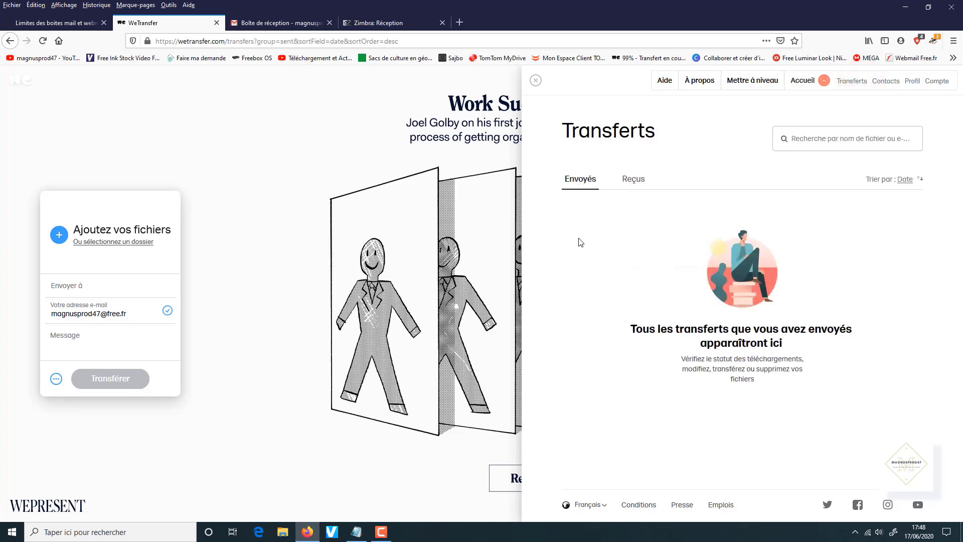
pyautogui.click(645, 184)
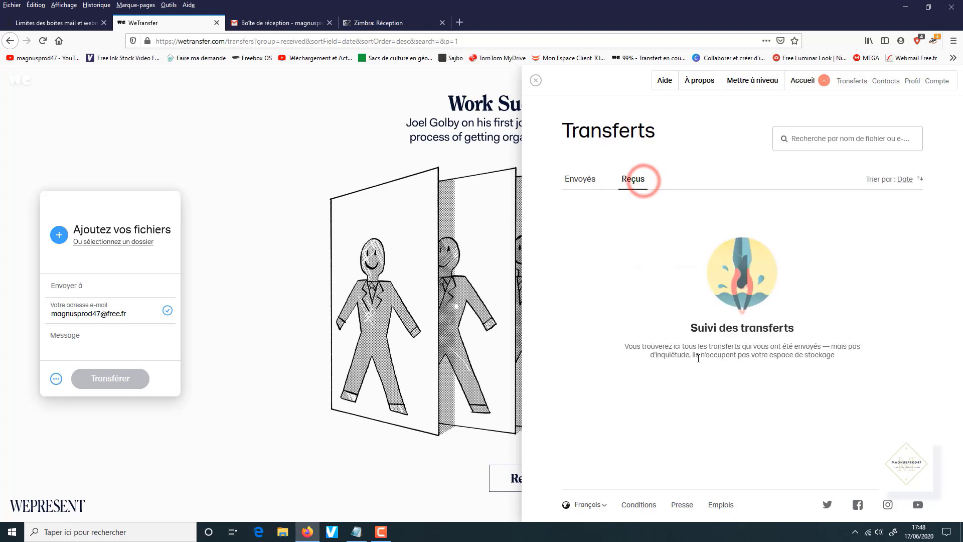
pyautogui.click(585, 185)
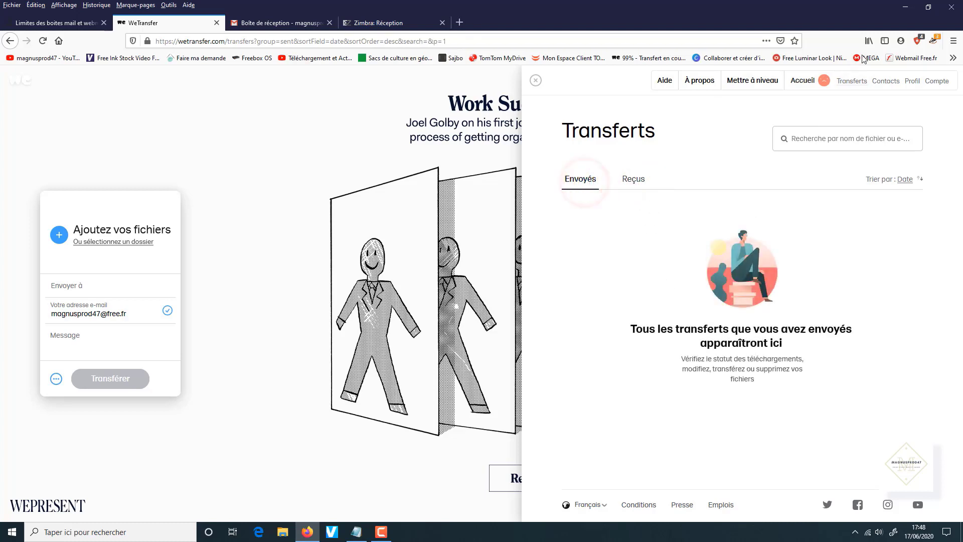
pyautogui.click(805, 81)
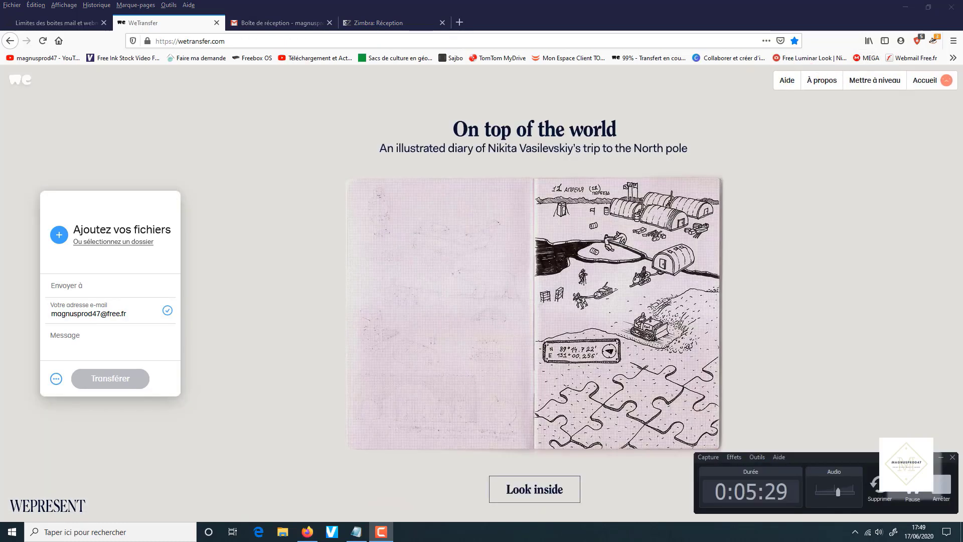
# Add the file intro tutoriel general.mp4 to the transfer and fill in the recipient's e-mail with the saved contact
pyautogui.click(93, 230)
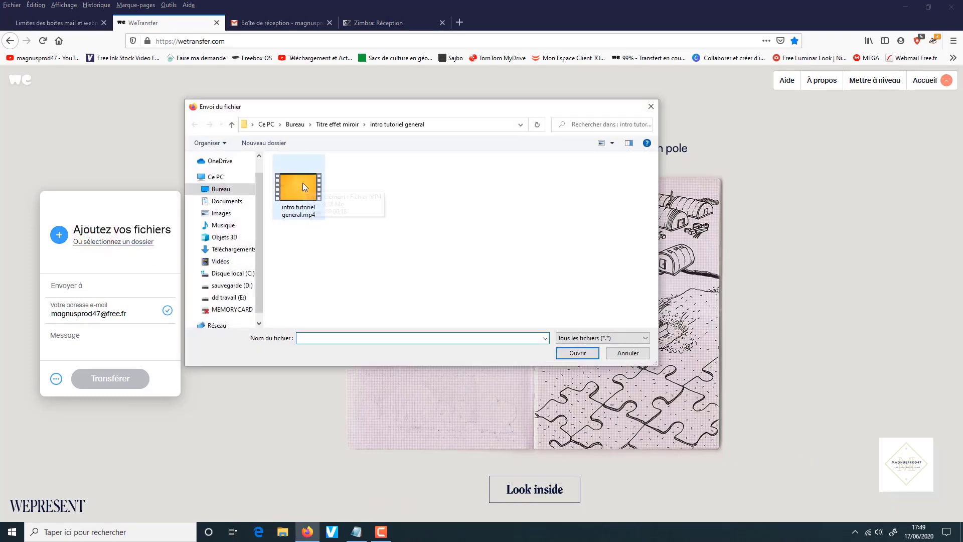
pyautogui.click(302, 182)
pyautogui.click(578, 353)
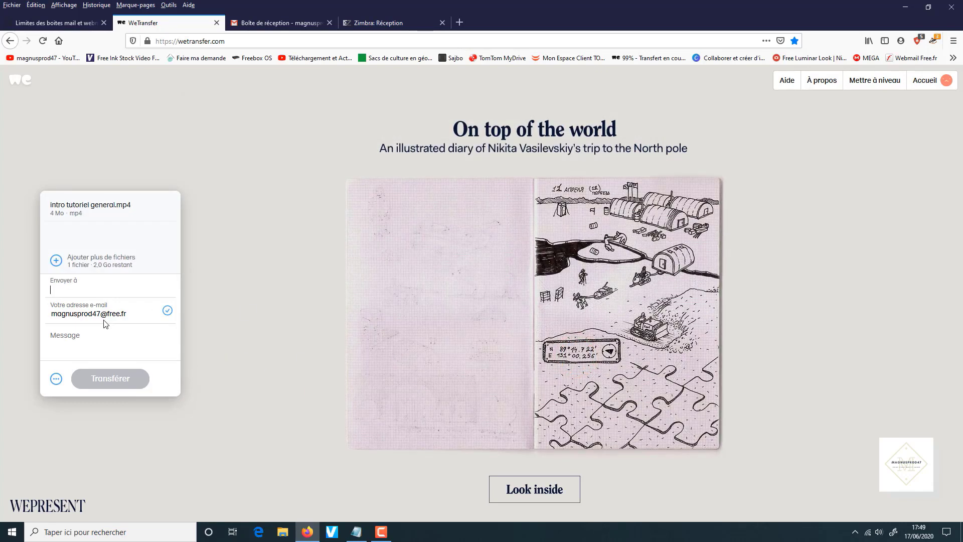
pyautogui.write('m')
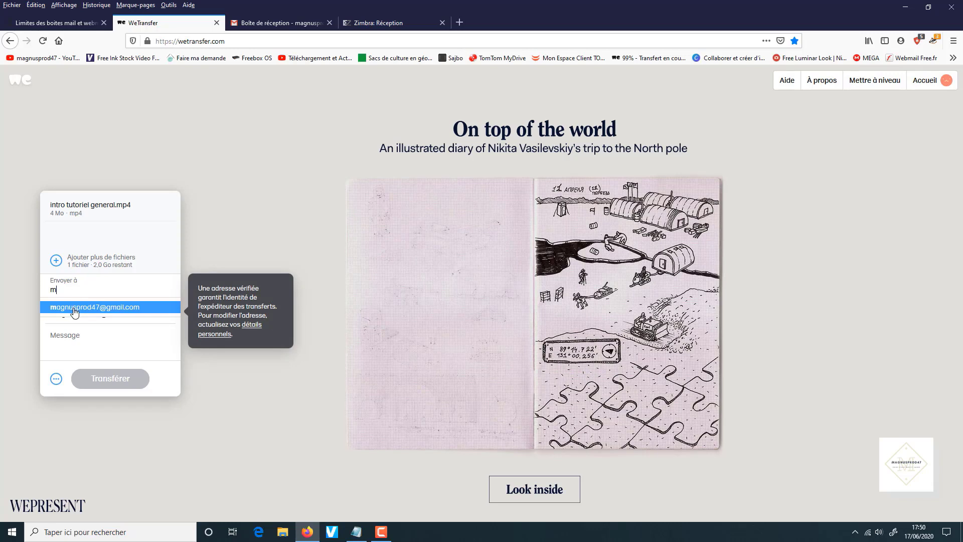
pyautogui.click(74, 309)
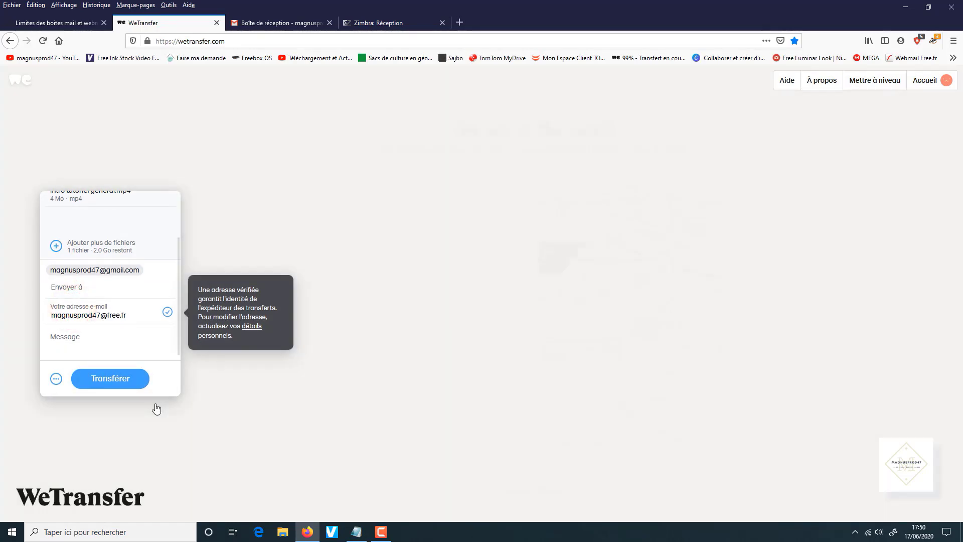
# Write the message "coucou voici la video que tu attendais." and send the transfer
pyautogui.click(83, 341)
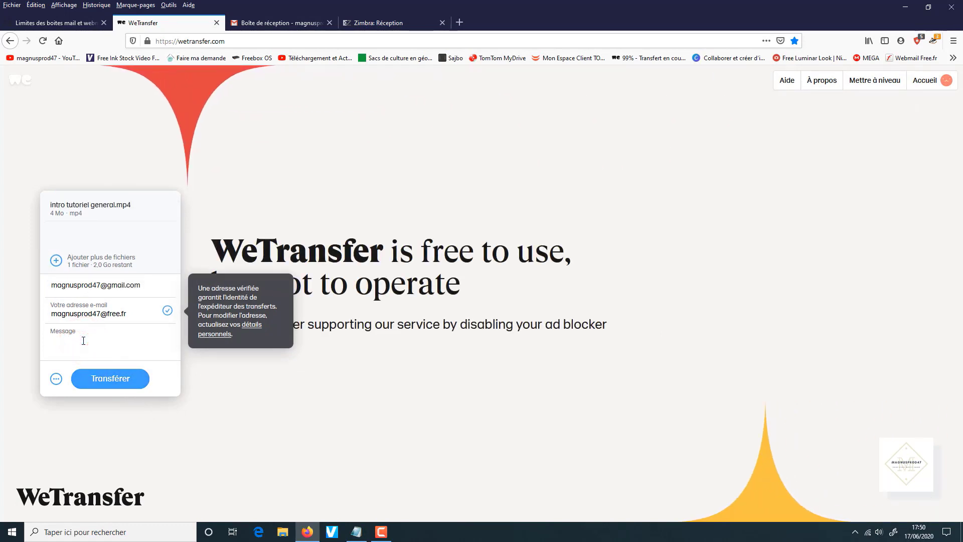
pyautogui.write('coucou ')
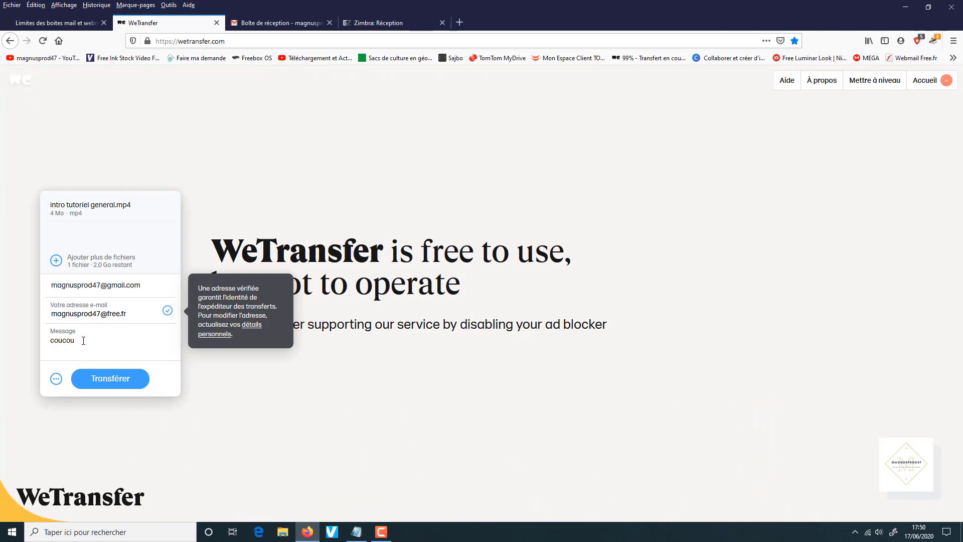
pyautogui.write('voici')
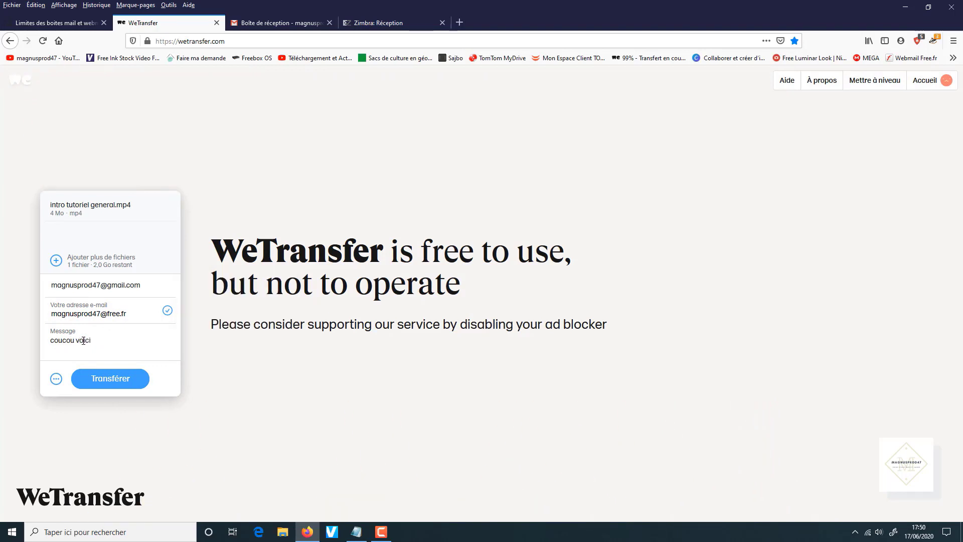
pyautogui.write(' la vi')
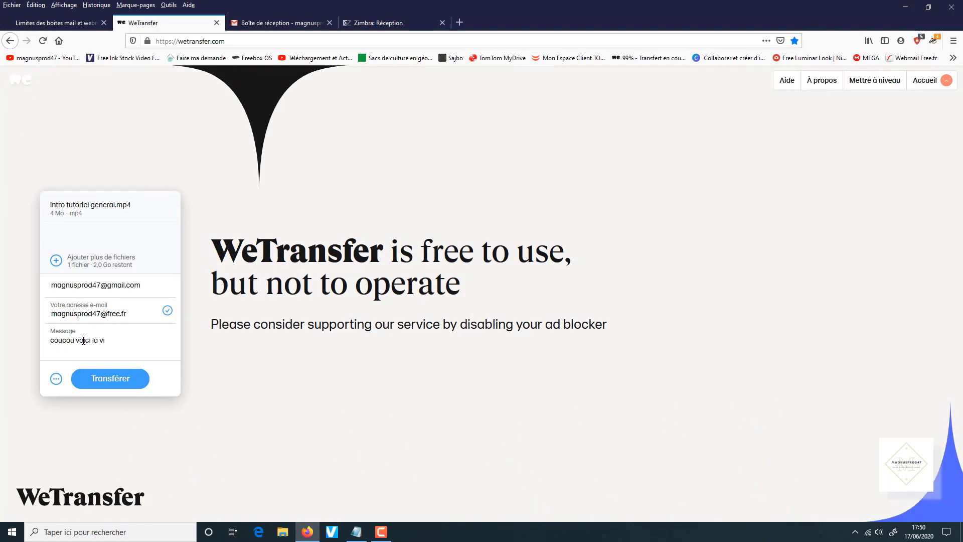
pyautogui.write('deo que ')
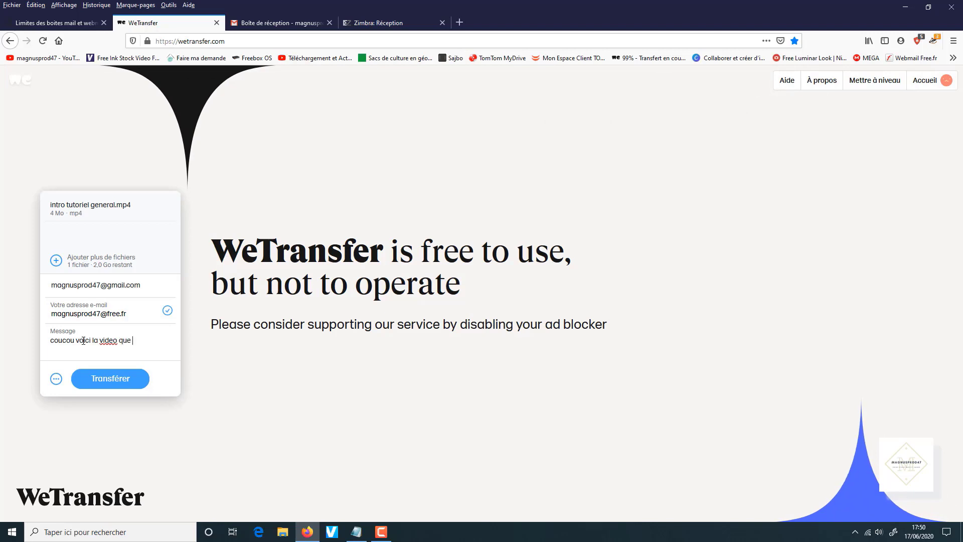
pyautogui.write('tu attend')
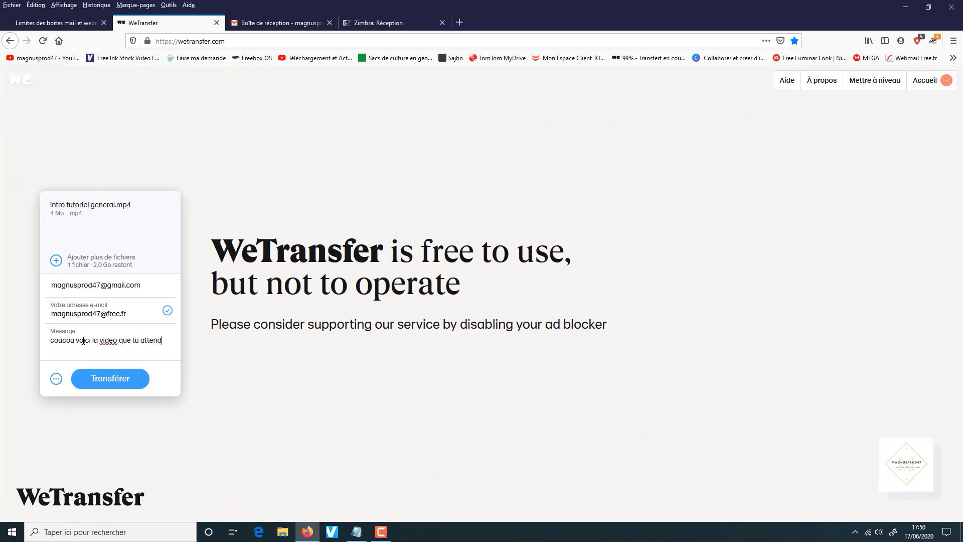
pyautogui.write('ais.')
pyautogui.click(108, 384)
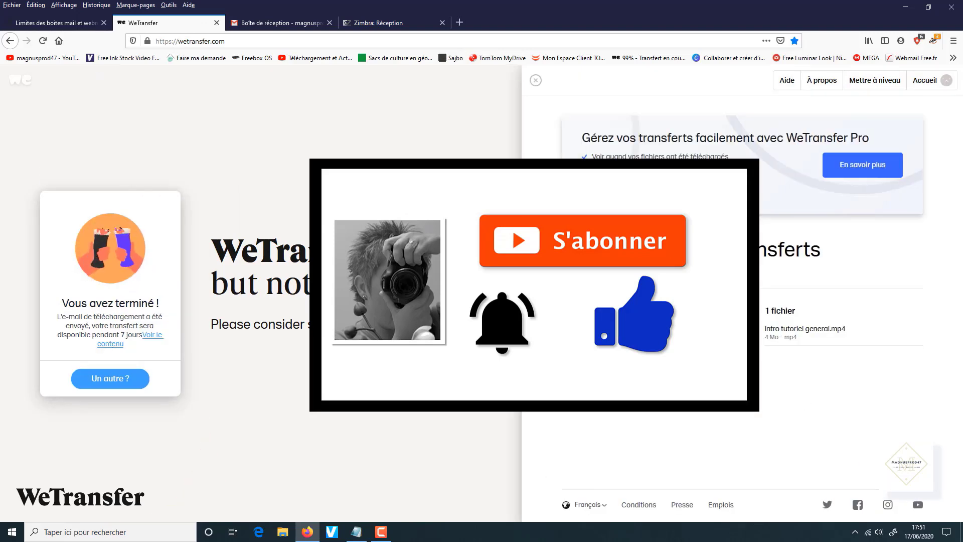
# Close the transfer details, switch to the recipient's Gmail inbox and open the WeTransfer notification e-mail
pyautogui.click(281, 23)
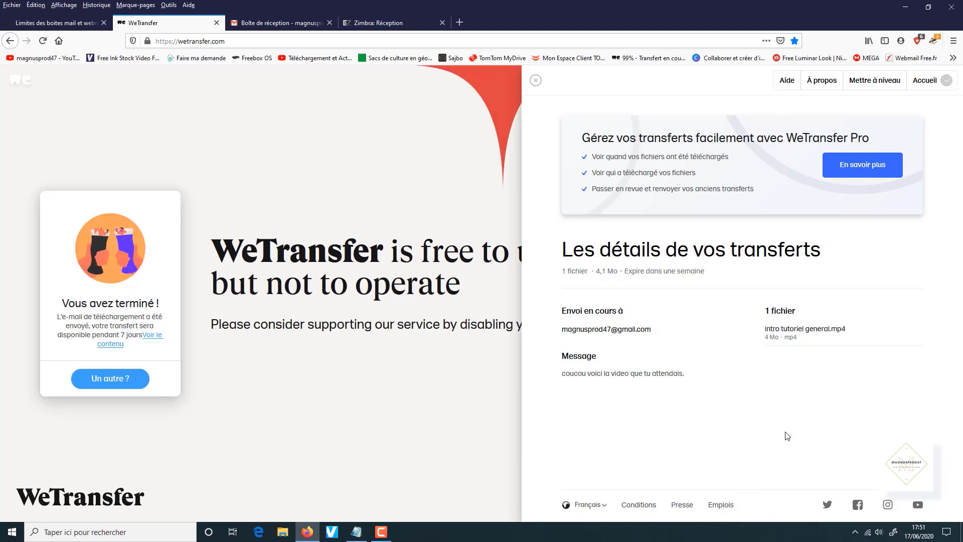
pyautogui.click(536, 82)
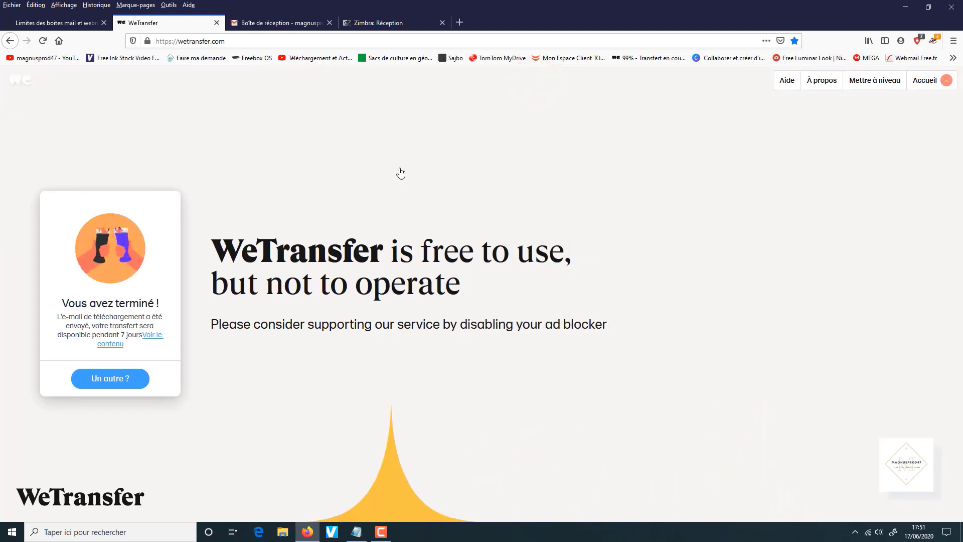
pyautogui.click(290, 24)
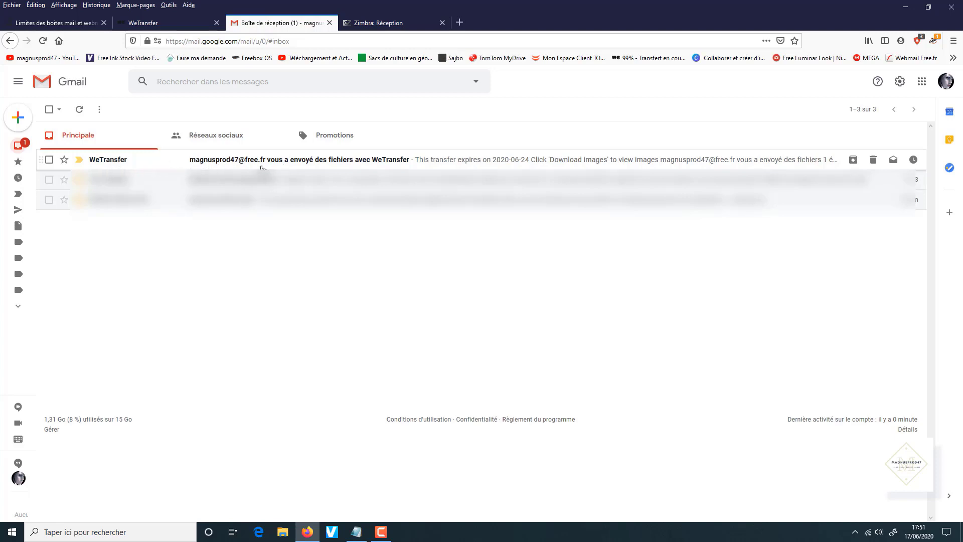
pyautogui.click(335, 164)
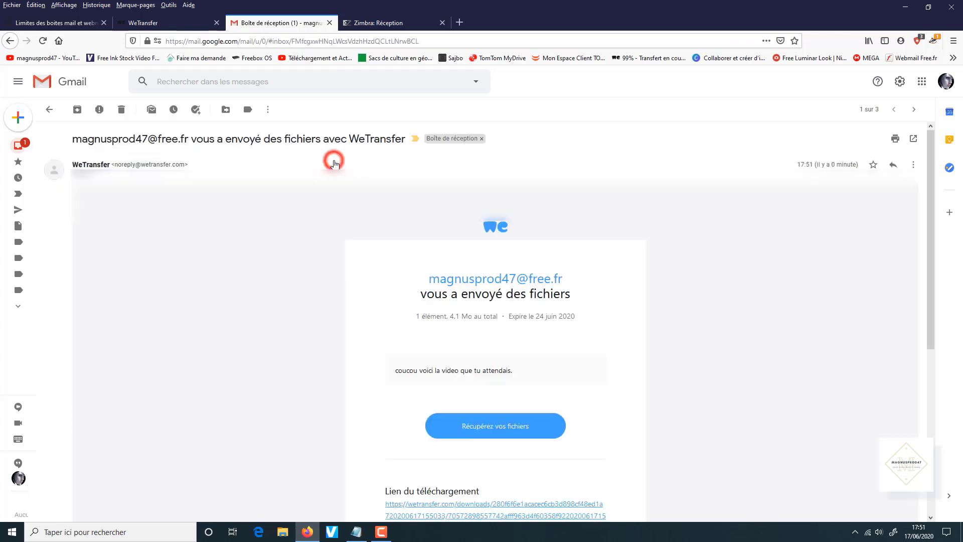
pyautogui.scroll(-2, 240, 279)
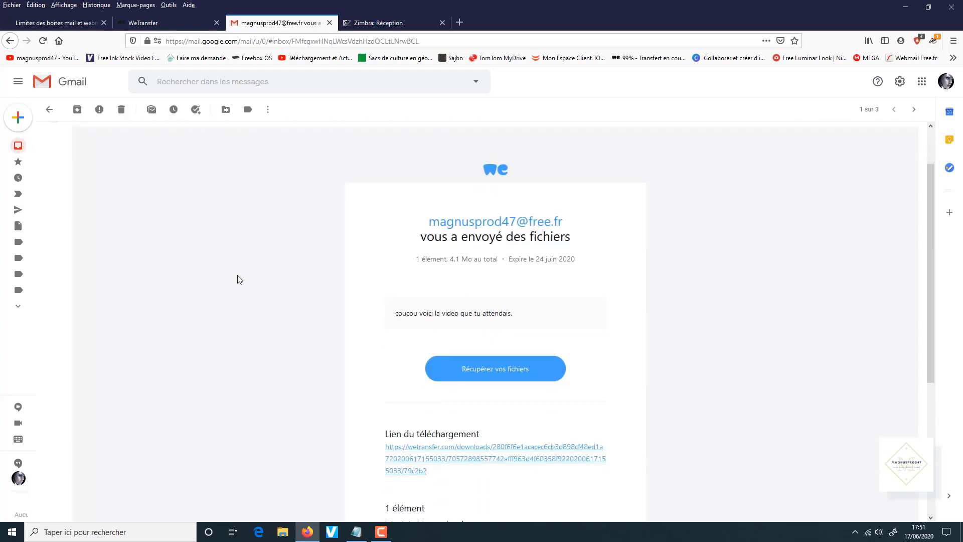
# Open the transfer's download page from the e-mail and save intro tutoriel general.mp4 to the computer
pyautogui.click(501, 376)
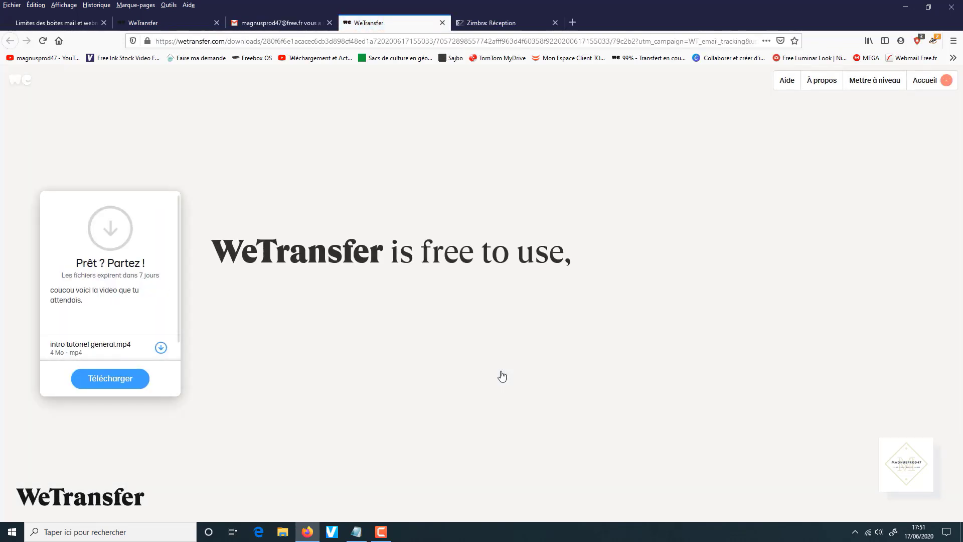
pyautogui.click(127, 380)
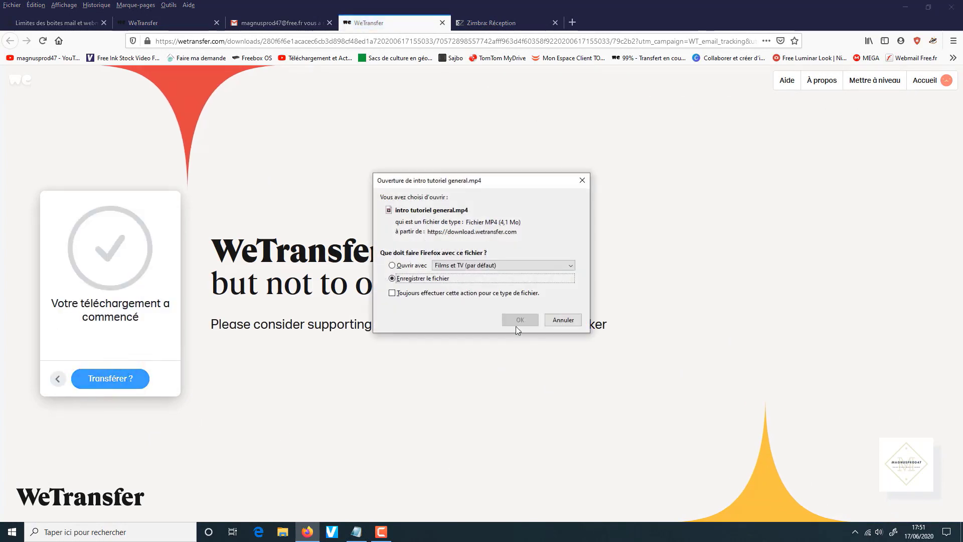
pyautogui.click(527, 323)
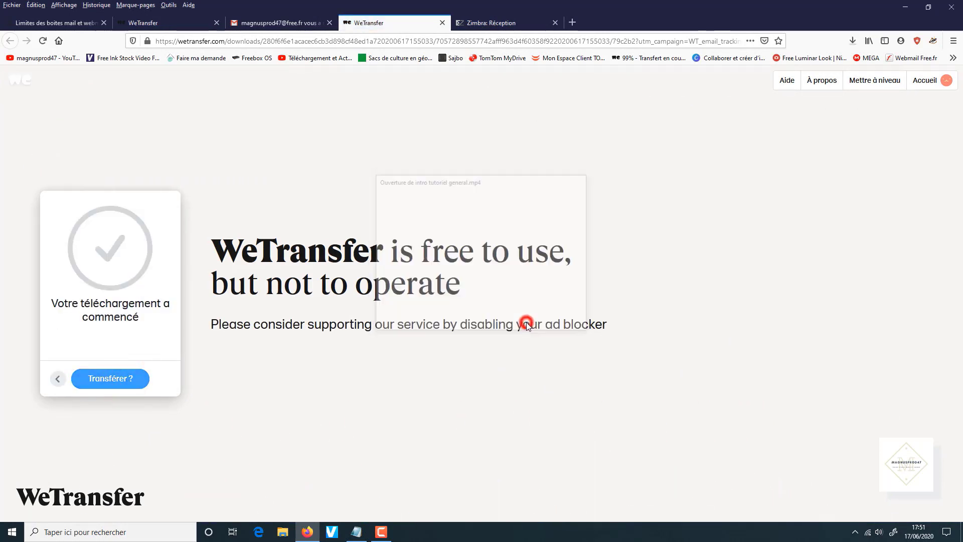
# Close the download page, the Zimbra mailbox and the Gmail mailbox to return to the WeTransfer sending page
pyautogui.click(442, 23)
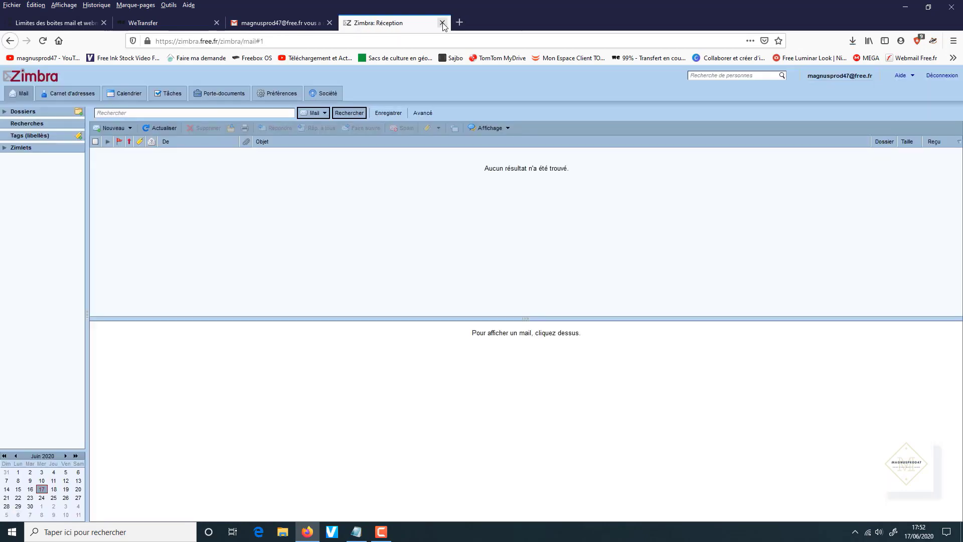
pyautogui.click(442, 23)
pyautogui.click(329, 23)
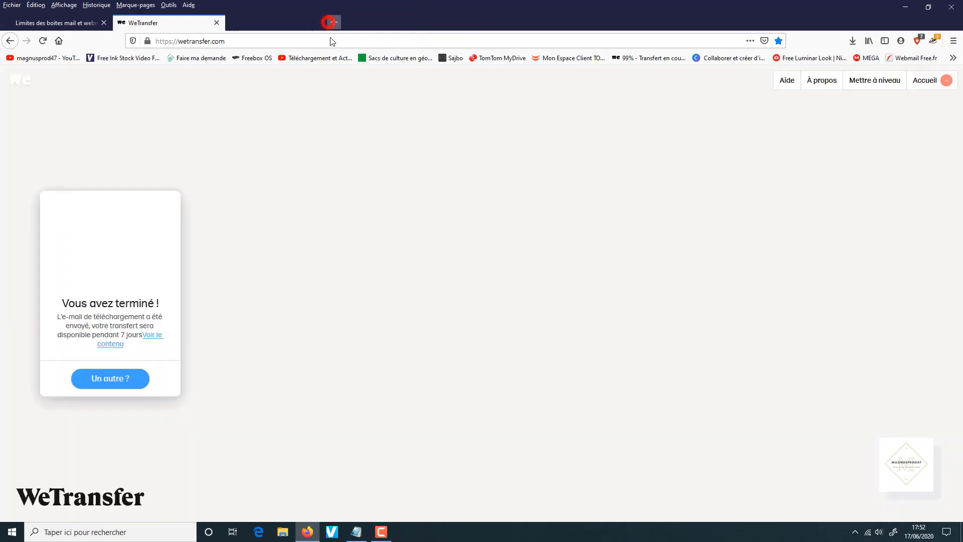